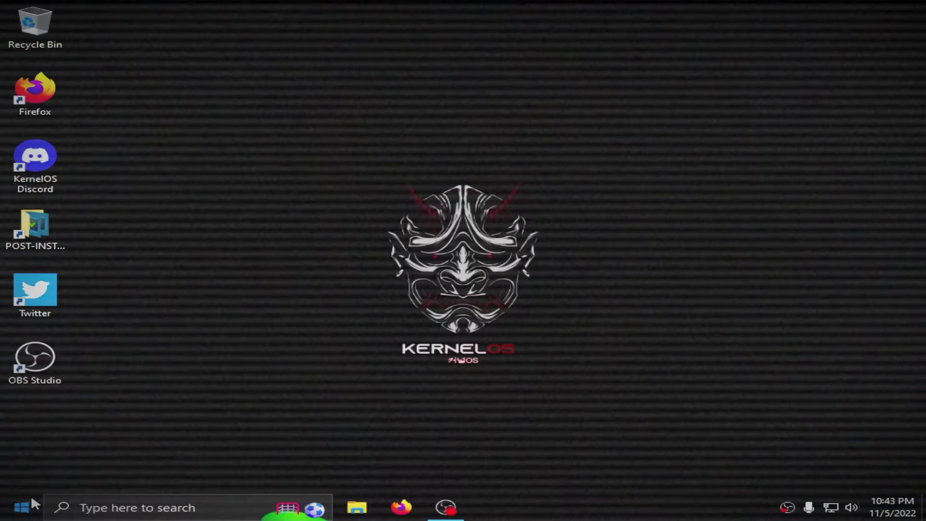
Show the Start menu, then refresh the KernelOS desktop from its context menu
click(21, 507)
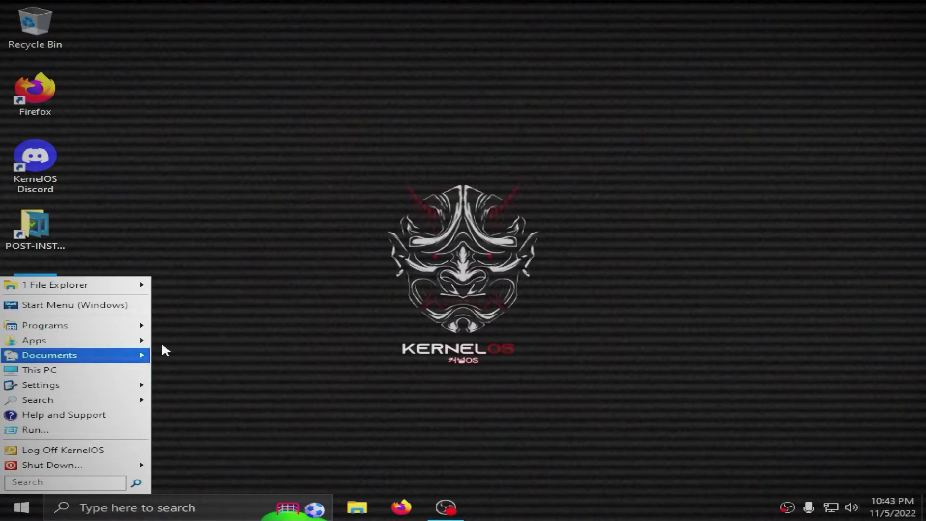
right_click(339, 285)
click(398, 327)
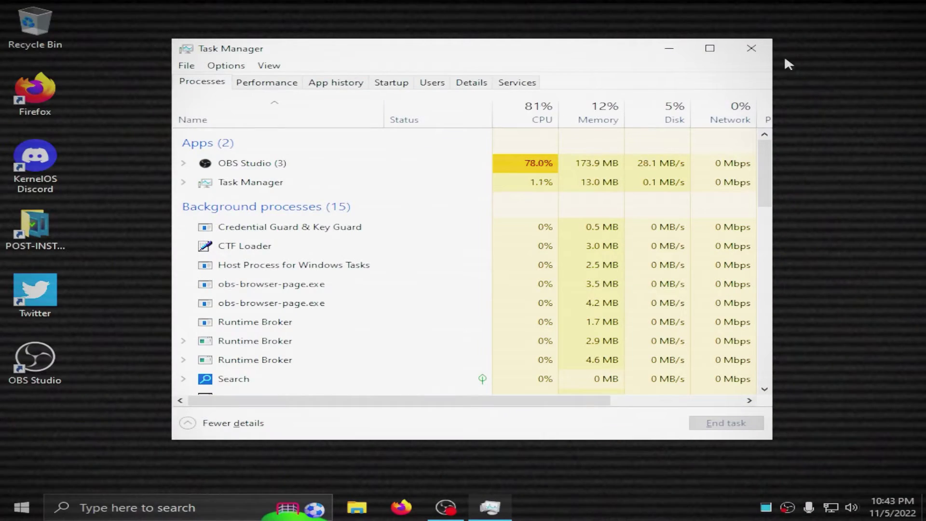
Reopen Task Manager with Ctrl+Shift+Esc and collapse it to the compact Fewer details view
click(751, 49)
key(ctrl+shift+Escape)
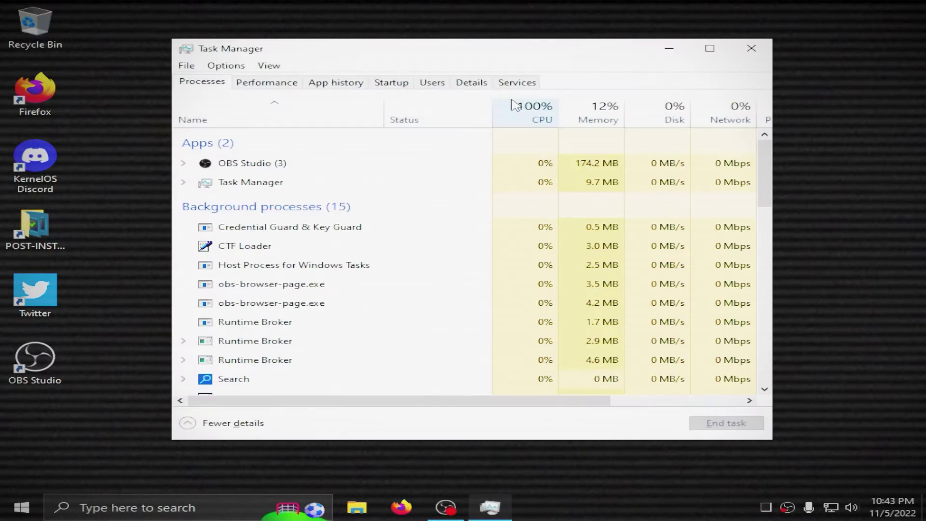
click(259, 424)
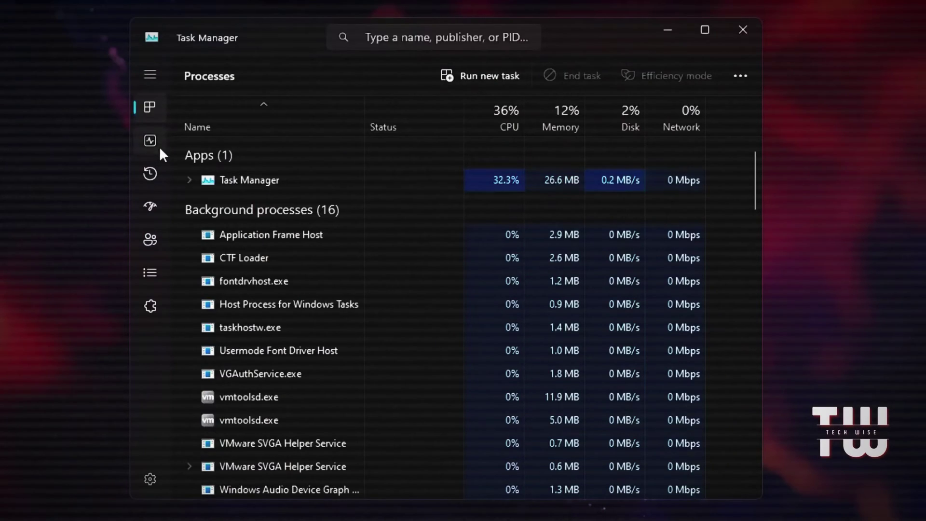
Switch Windows 11 Task Manager from the process list to the Performance overview
click(160, 147)
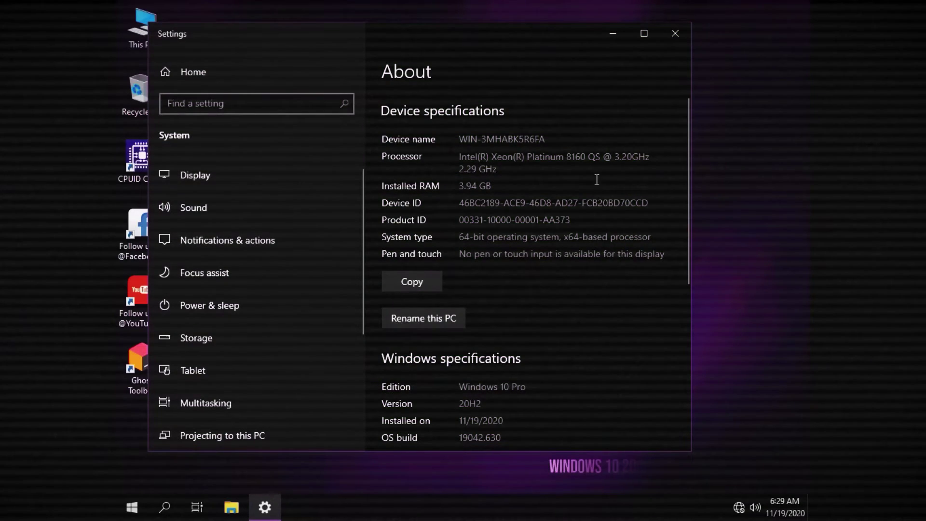
scroll(498, 233, down, 3)
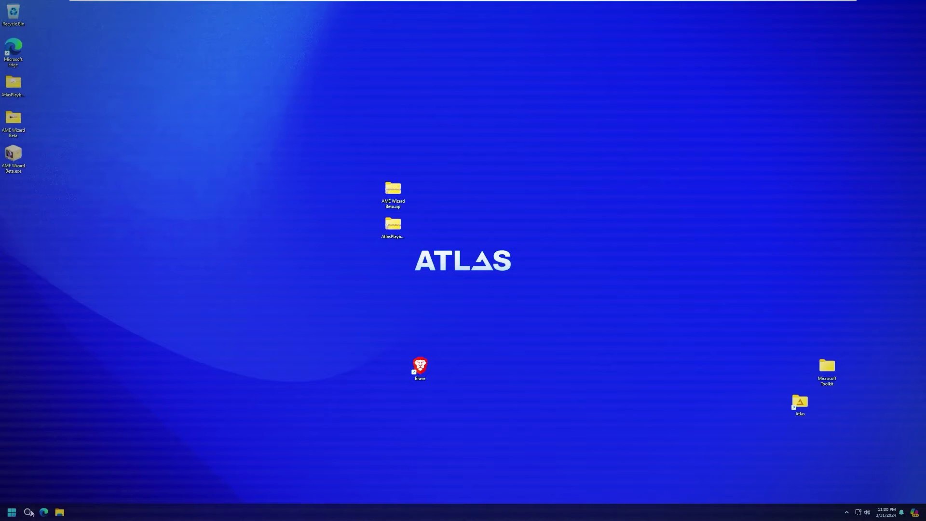
Bring up Windows search, centre the About Windows dialog and dismiss it
click(30, 513)
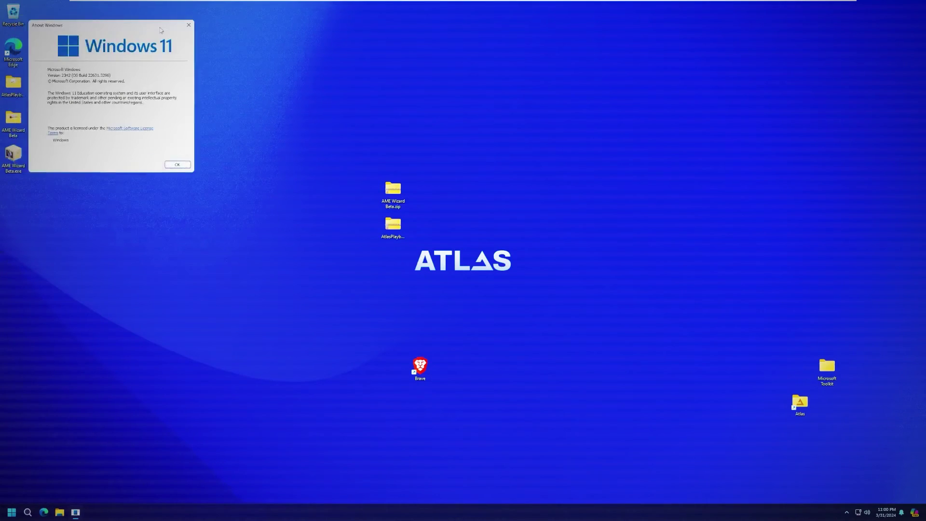
drag(160, 30, 393, 158)
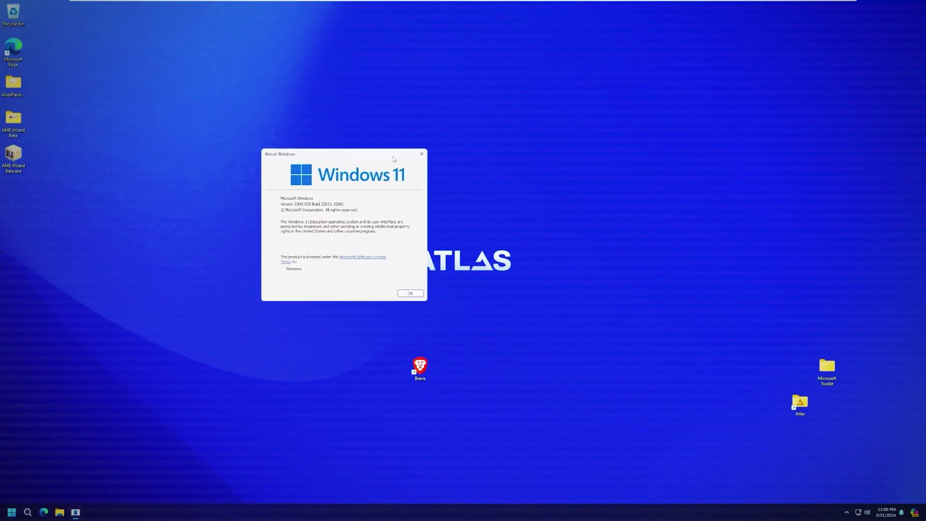
click(422, 154)
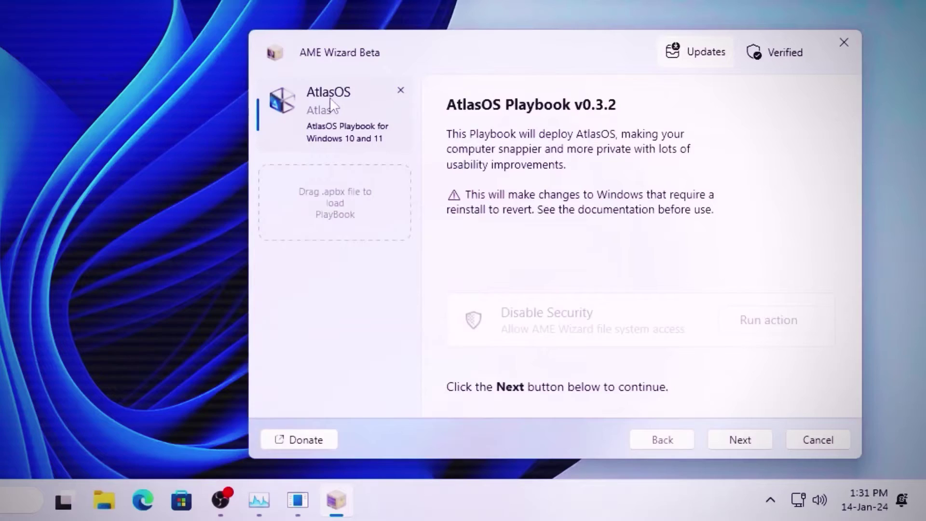
Advance the AtlasOS Playbook v0.3.2 to Windows build verification, then show Task Manager
click(746, 440)
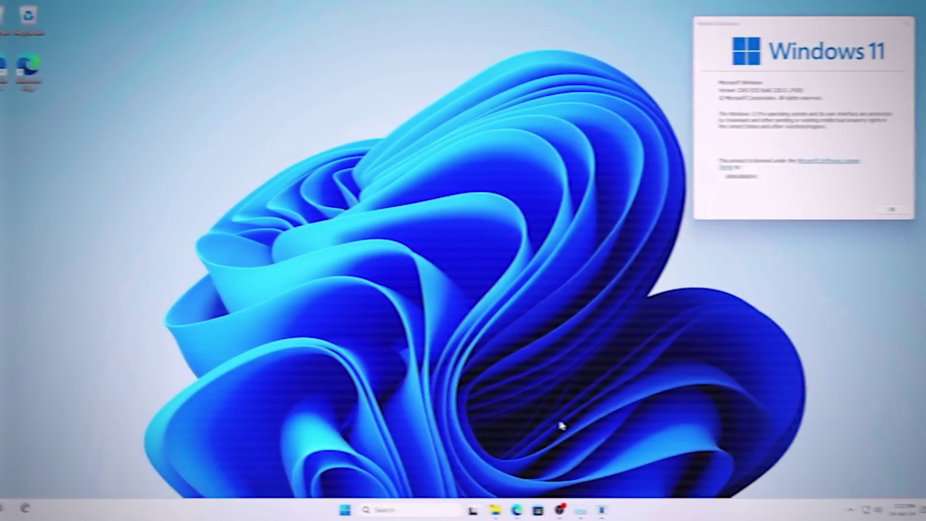
click(571, 509)
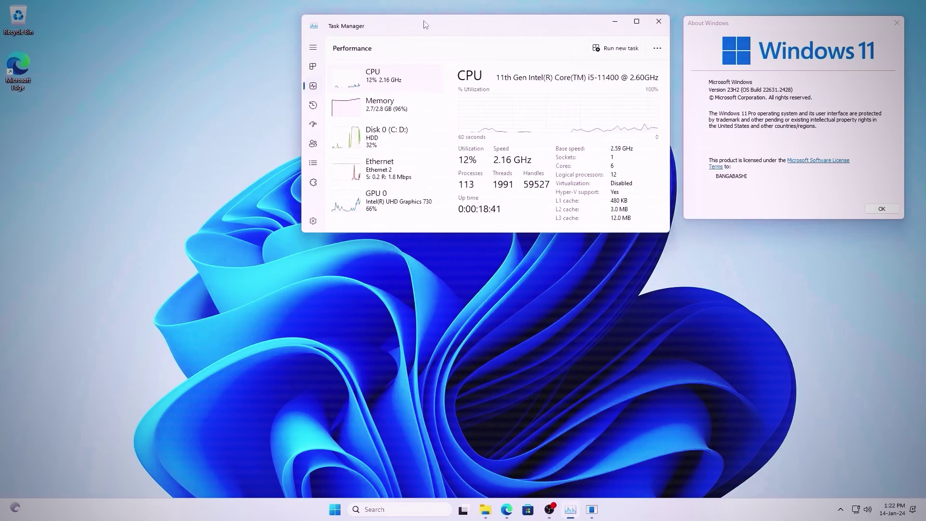